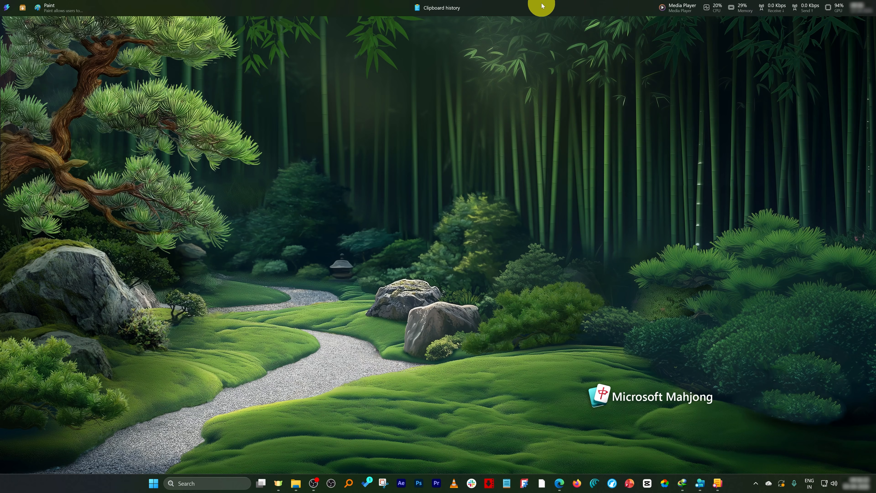
From the dock's Settings, try the Left, Right and Bottom dock positions.
right_click(528, 8)
left_click(479, 35)
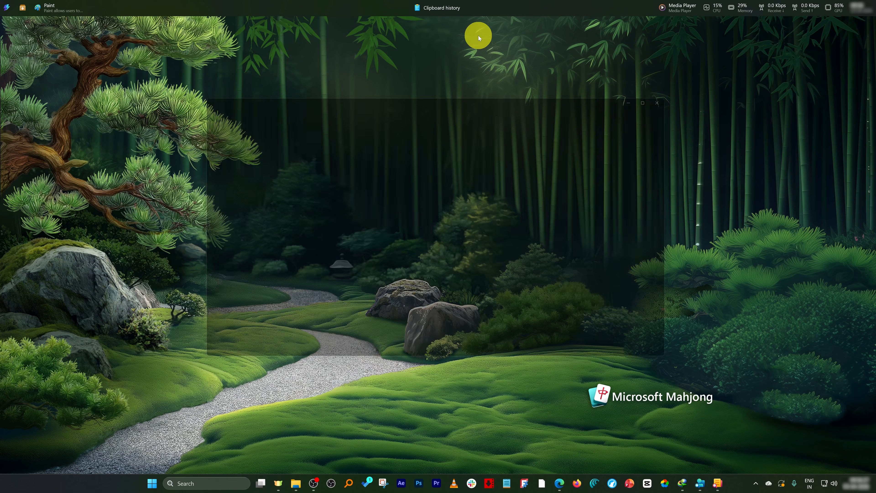
left_click(619, 213)
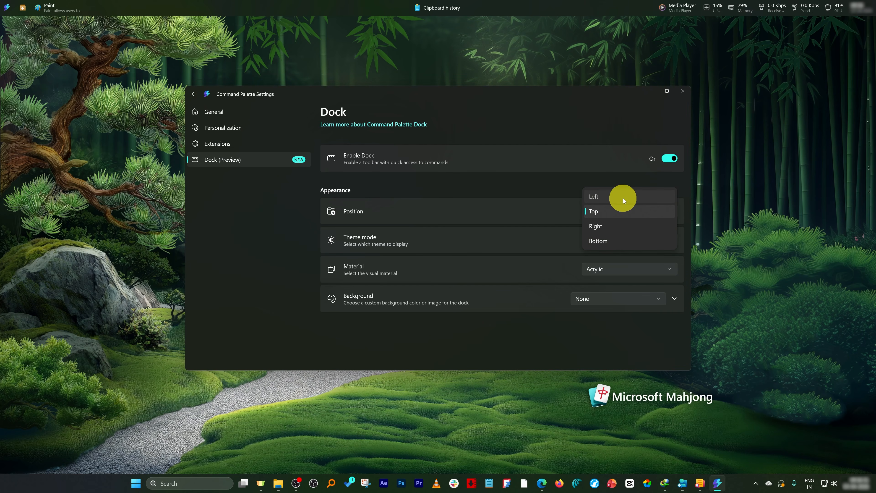
left_click(622, 198)
left_click(620, 211)
left_click(614, 241)
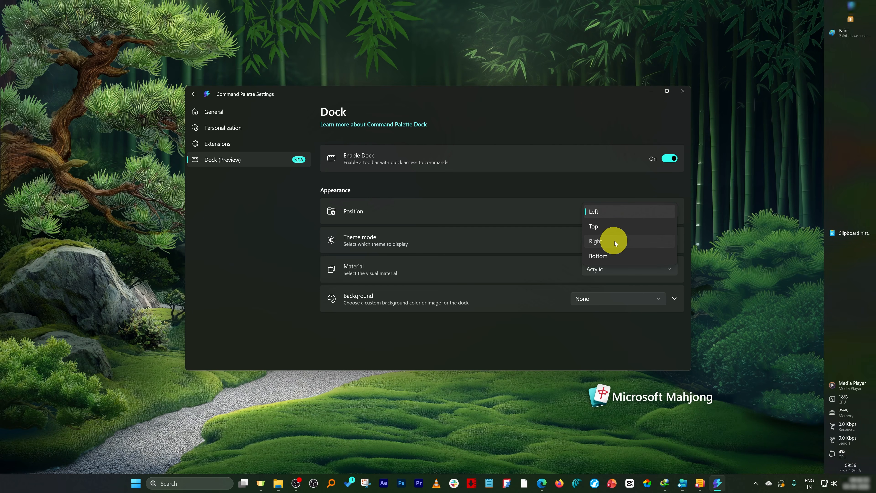
left_click(624, 216)
left_click(623, 228)
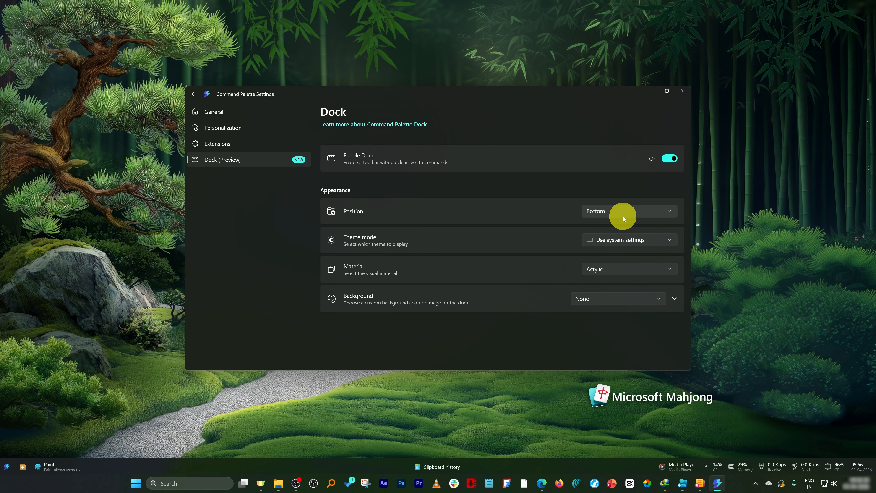
Try Dark and Light dock themes, set Use system settings, and close the settings window.
left_click(632, 243)
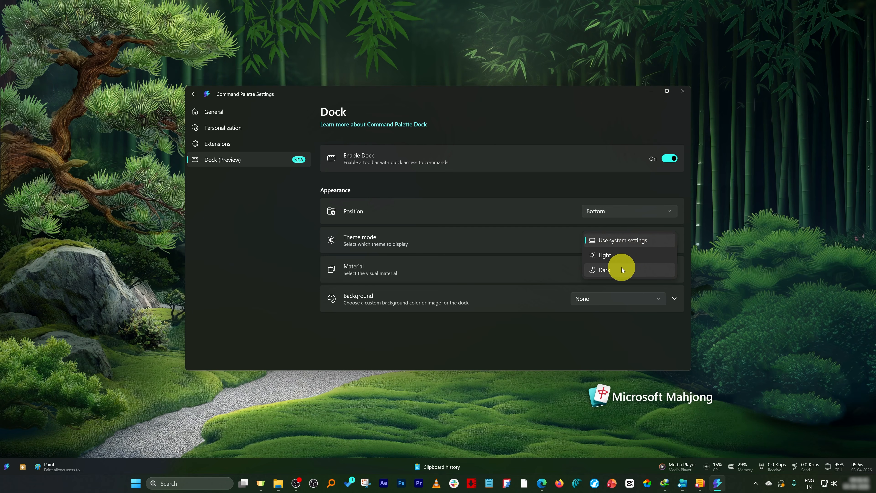
left_click(621, 267)
left_click(628, 242)
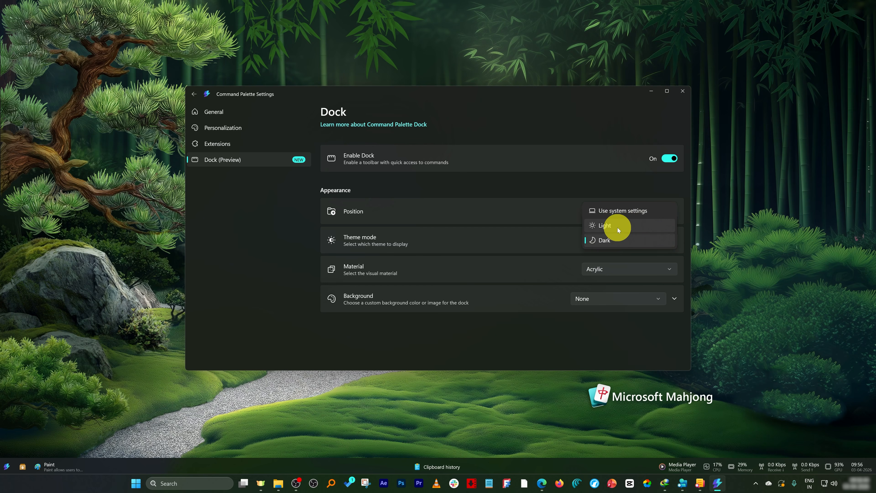
left_click(617, 227)
left_click(625, 239)
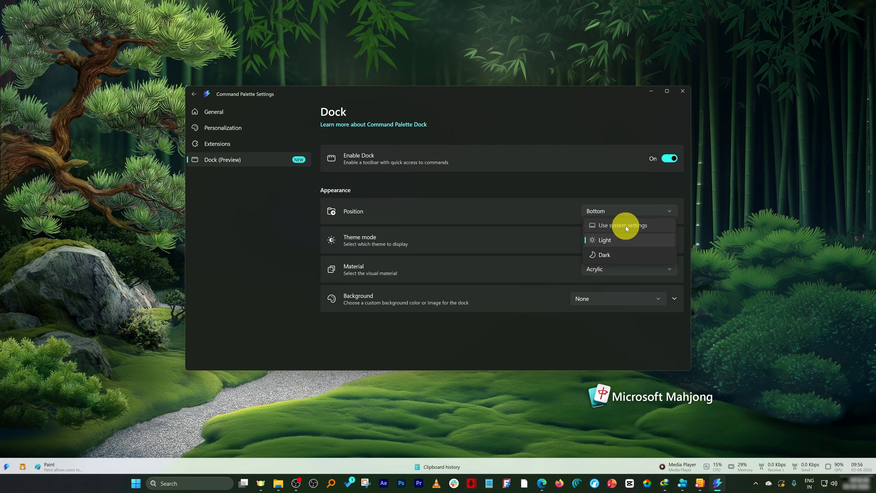
left_click(625, 226)
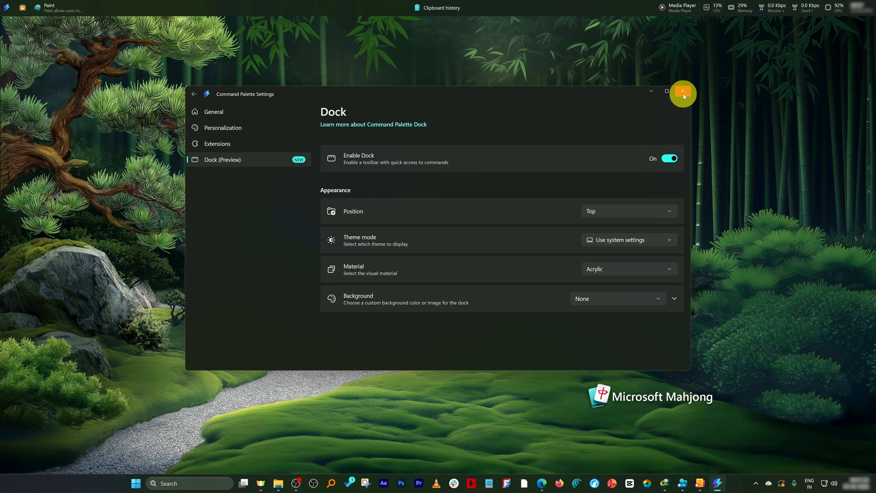
left_click(683, 95)
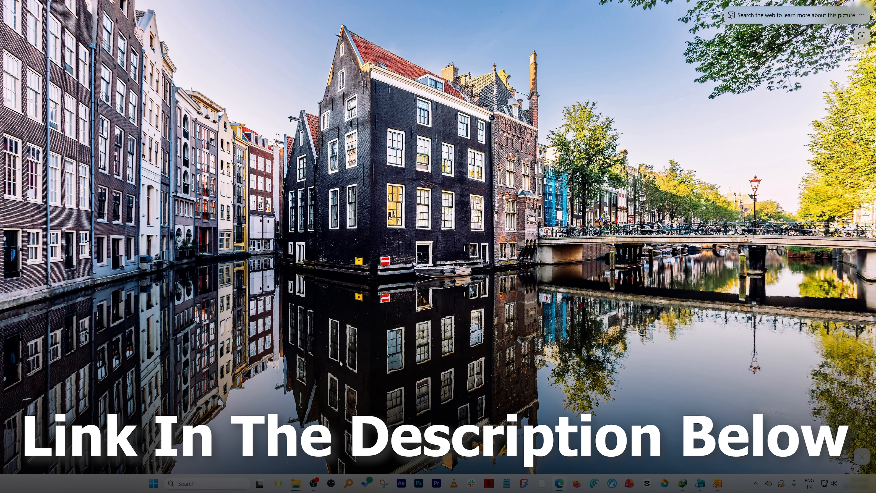
Launch Microsoft Store from Start and search it for 'powertoys'.
key("super")
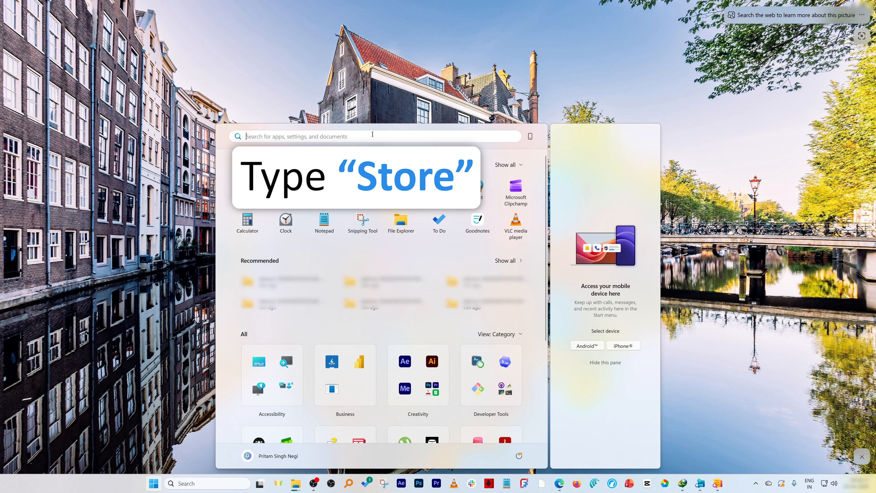
type("store")
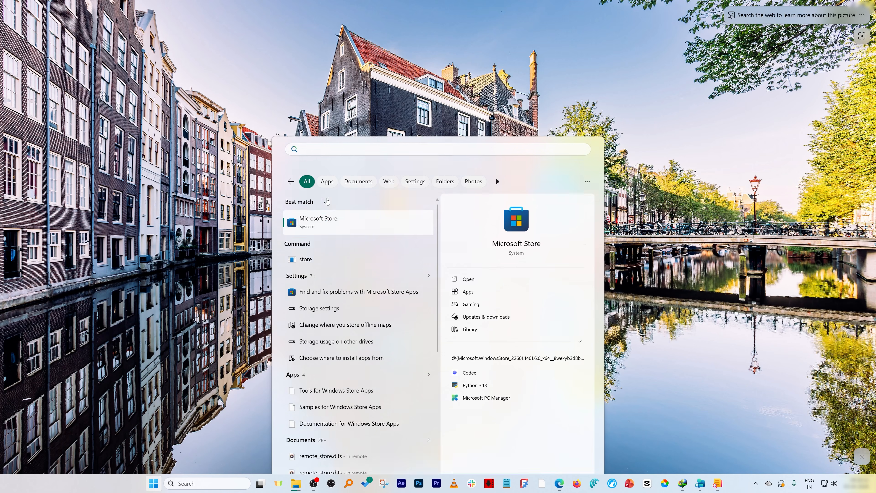
key("Return")
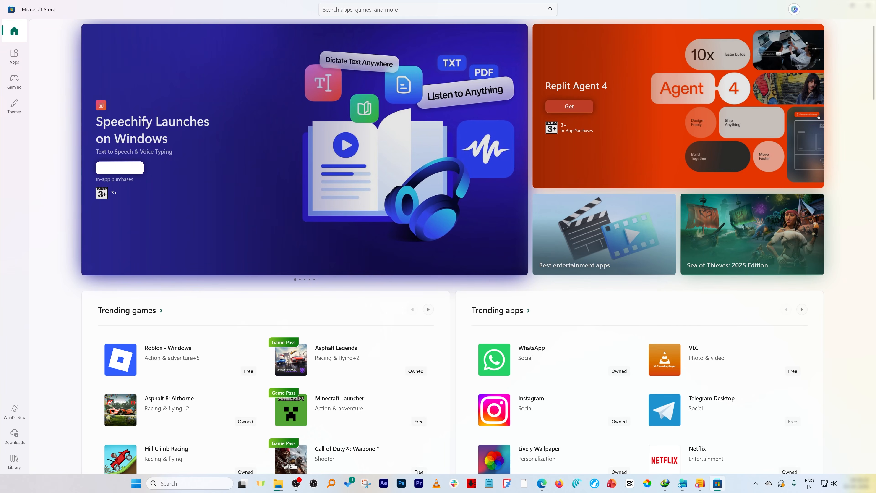
left_click(344, 9)
type("powe")
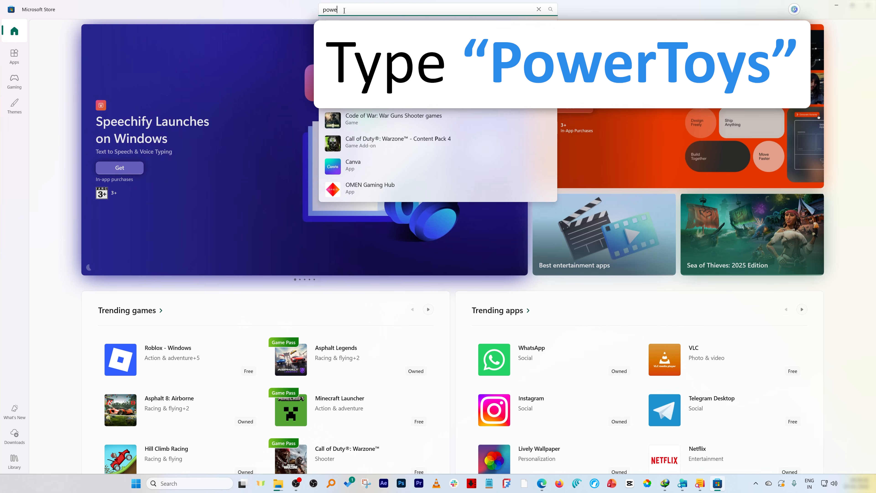
type("rtoys")
key("Return")
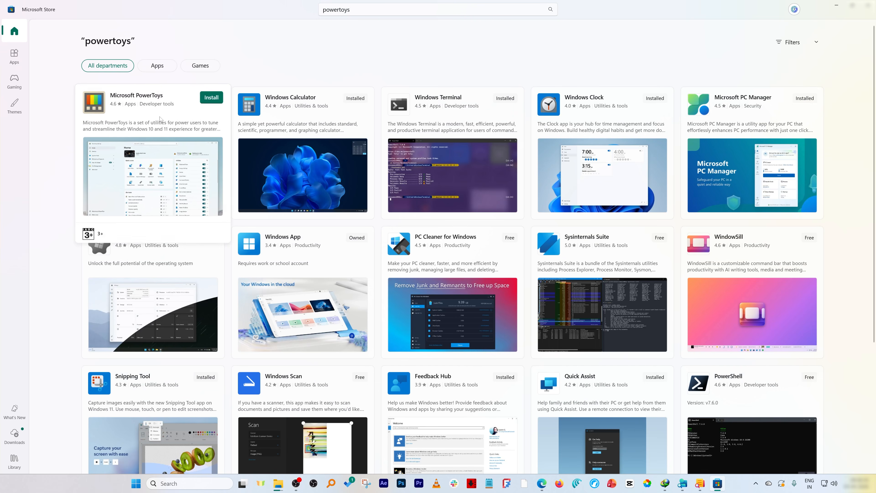
Install Microsoft PowerToys, then close the What's new window and the Store.
left_click(160, 119)
left_click(131, 126)
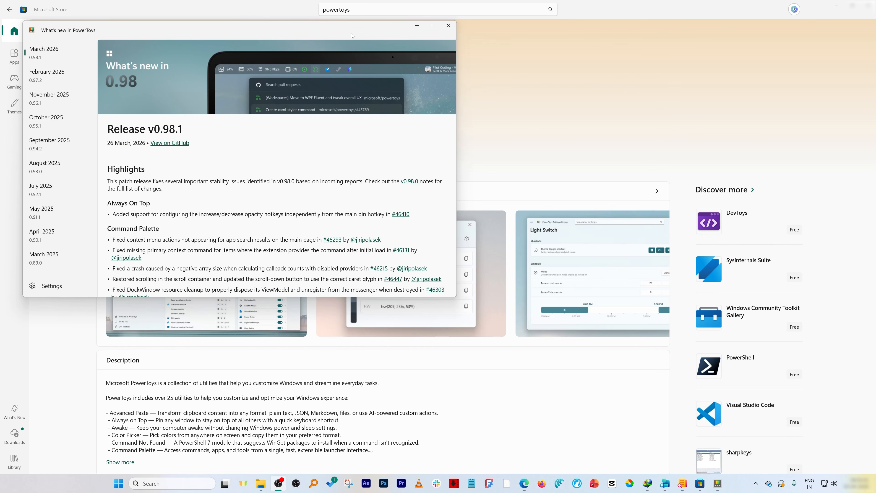
left_click(447, 27)
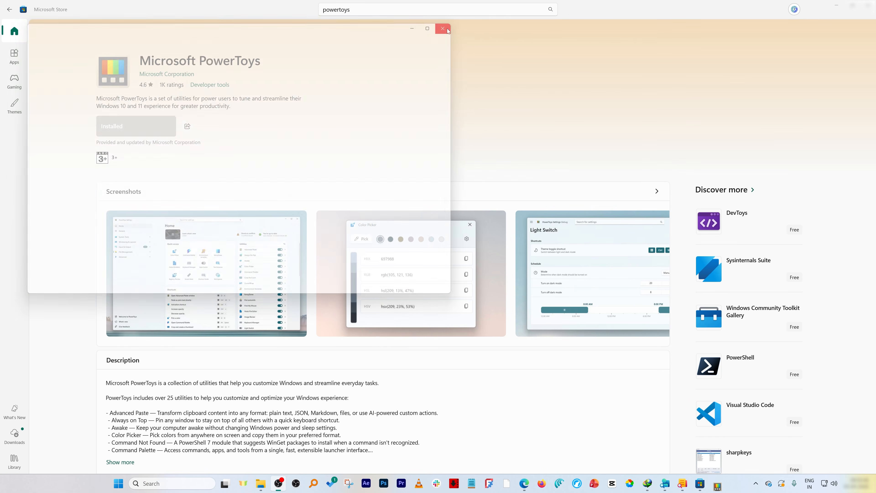
left_click(865, 6)
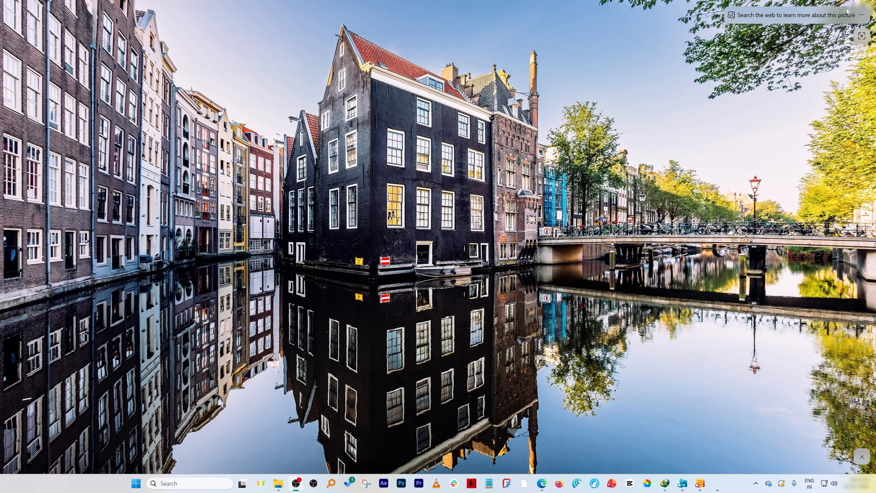
Launch PowerToys from a Start search for 'power' and maximise its Settings window on Home.
left_click(155, 483)
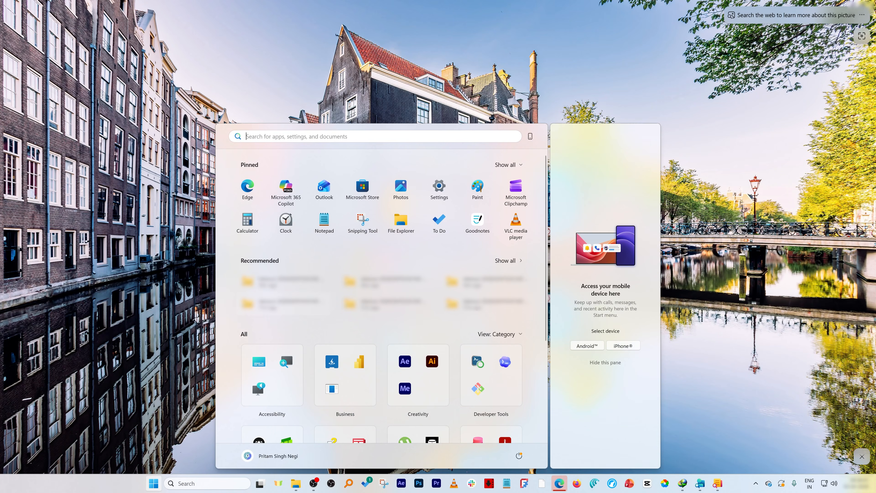
type("power")
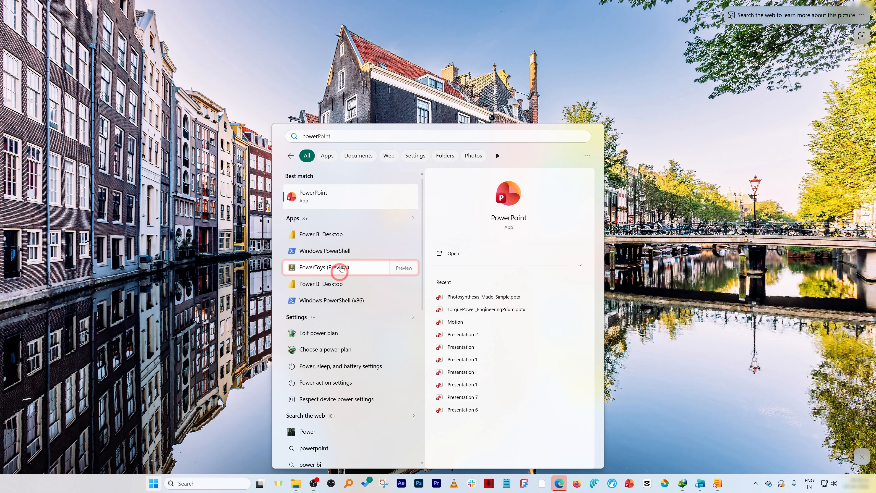
left_click(344, 268)
left_click_drag(0, 151, 210, 189)
double_click(211, 190)
scroll(398, 245, "down", 1)
scroll(398, 246, "down", 6)
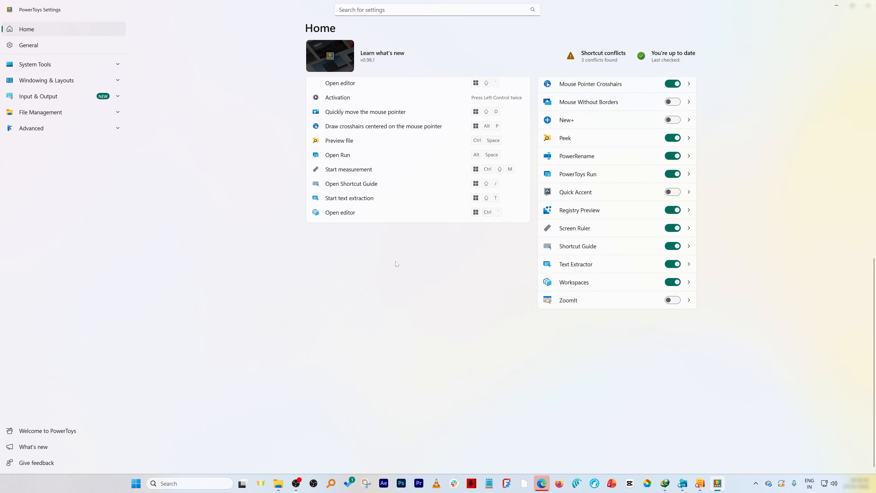
scroll(397, 262, "up", 8)
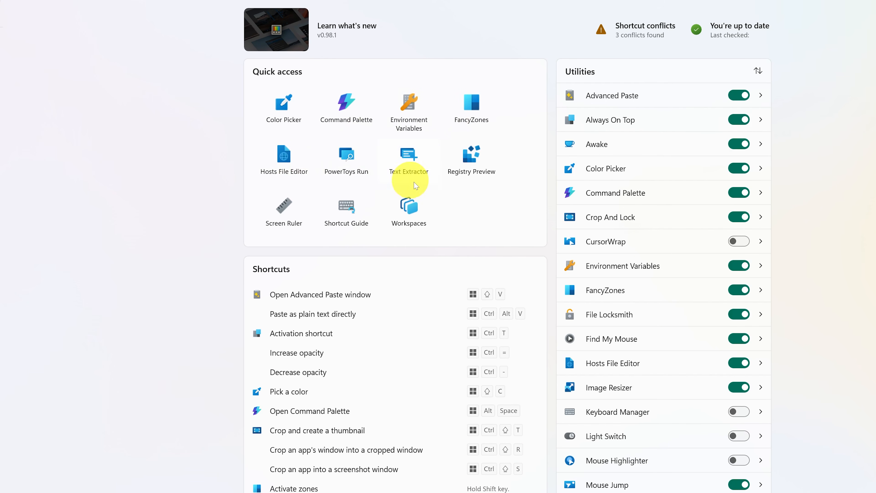
In Command Palette settings, go to the Dock (Preview) page and turn Enable Dock on.
left_click(351, 109)
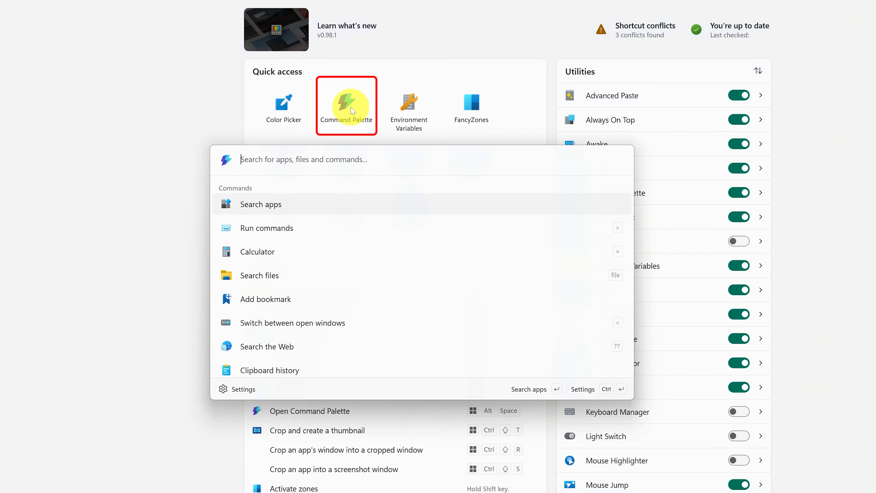
left_click(239, 389)
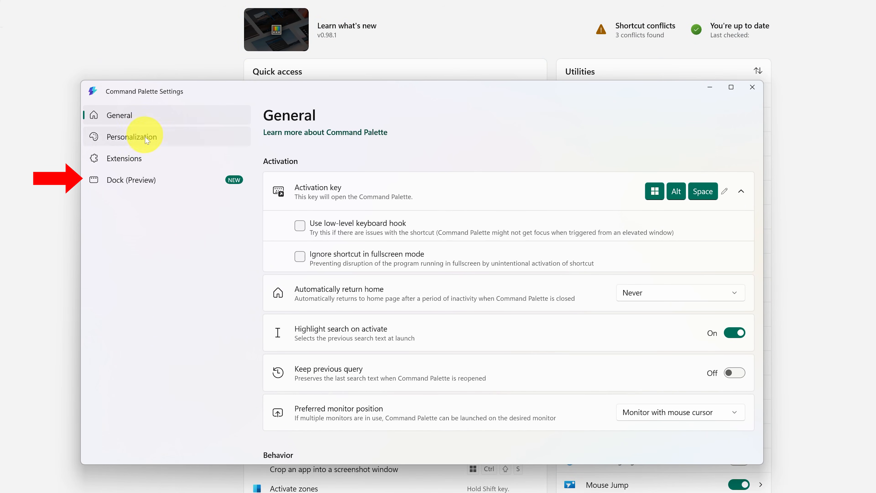
left_click(143, 189)
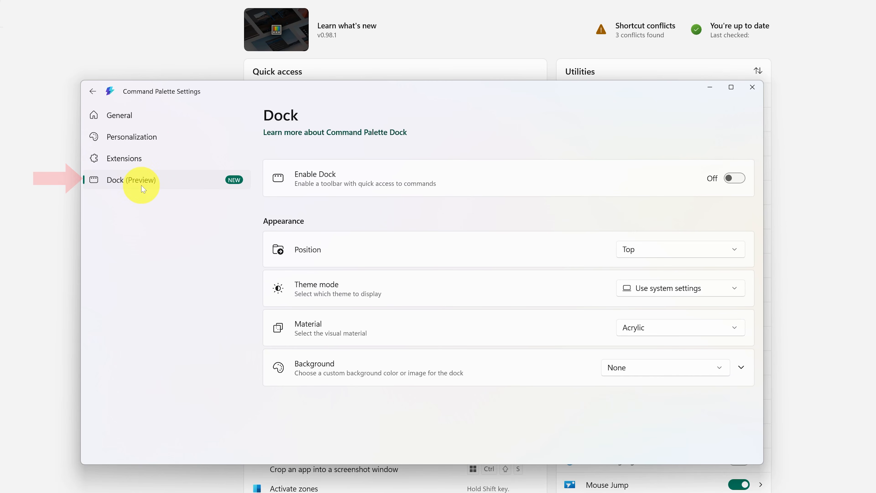
left_click(733, 179)
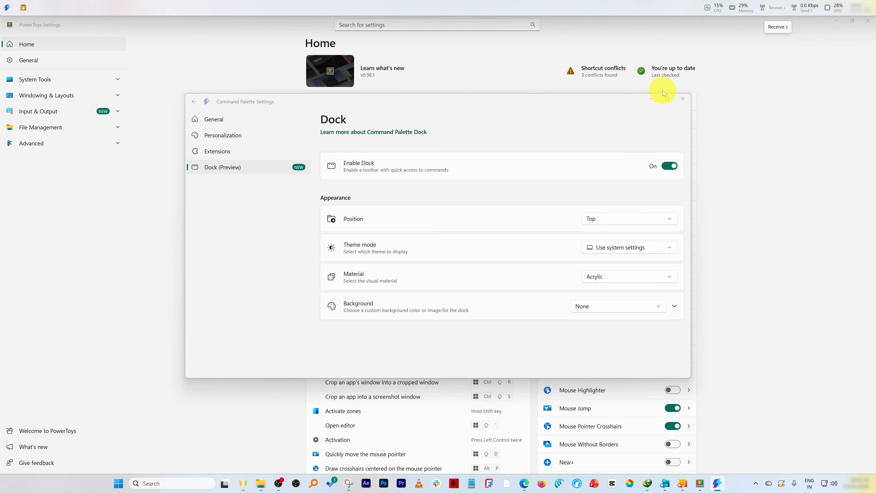
Try the Right, Left and Bottom dock positions, ending with the dock on Right.
left_click(626, 221)
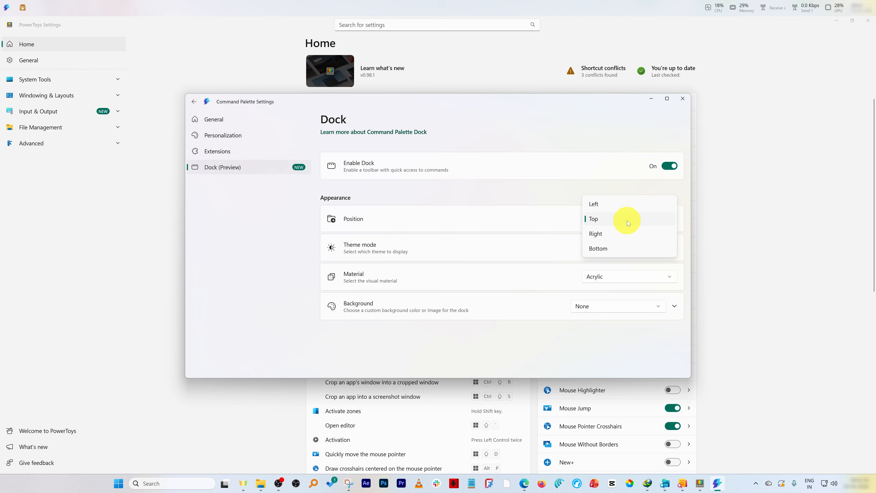
left_click(622, 234)
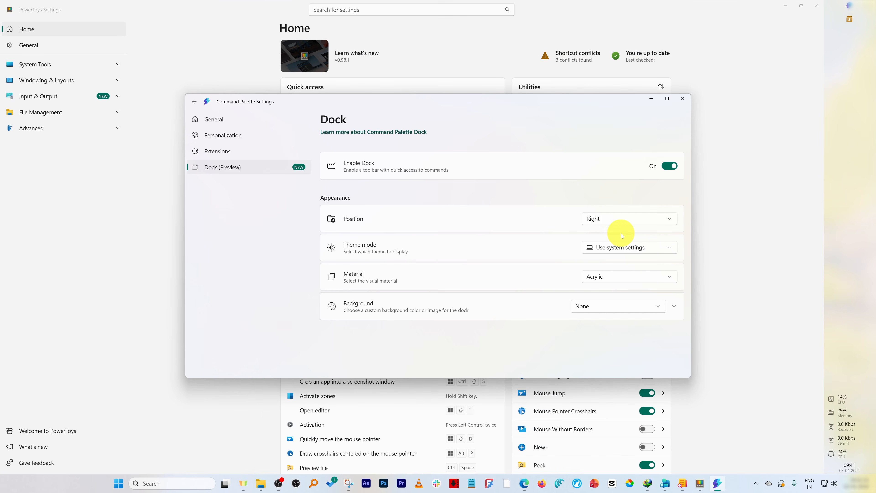
left_click(619, 212)
left_click(611, 193)
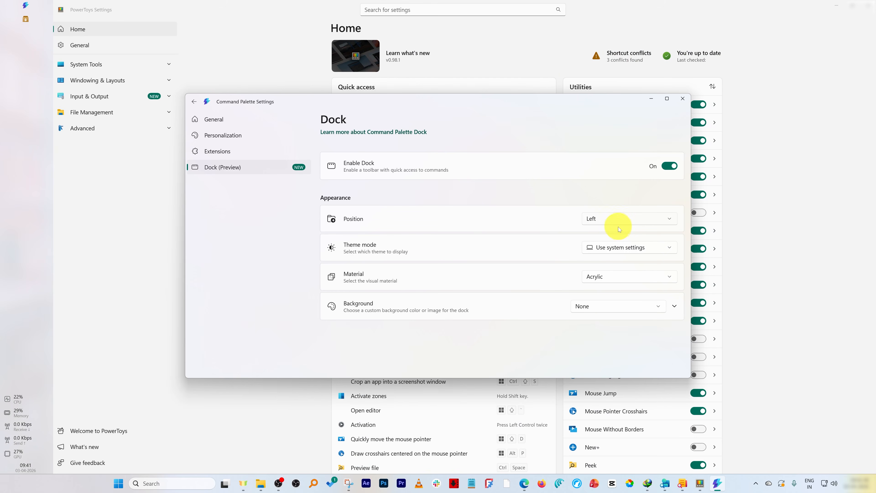
left_click(620, 222)
left_click(611, 262)
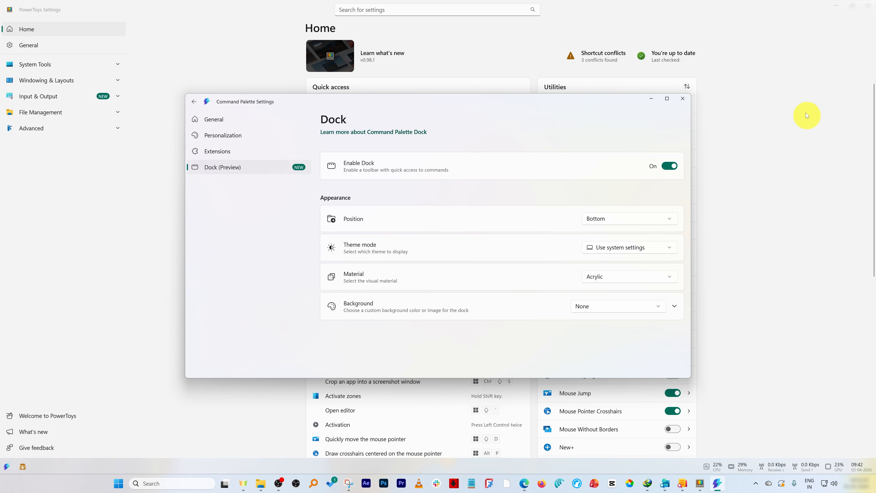
left_click(647, 218)
left_click(625, 201)
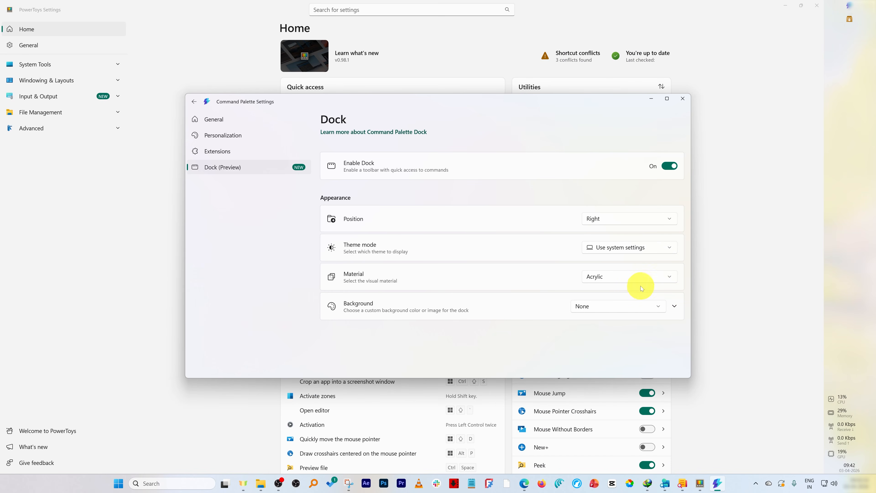
Compare Transparent and Acrylic dock materials, leaving Material on Acrylic.
left_click(616, 278)
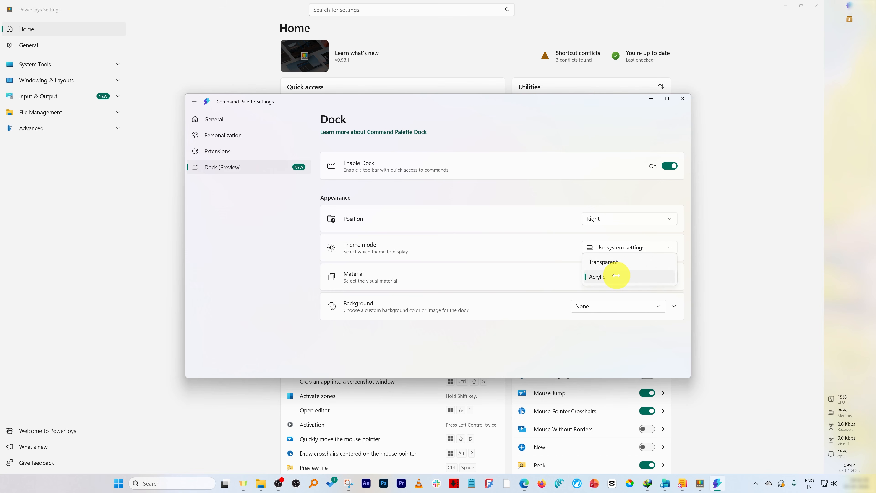
left_click(609, 262)
left_click(612, 280)
left_click(614, 287)
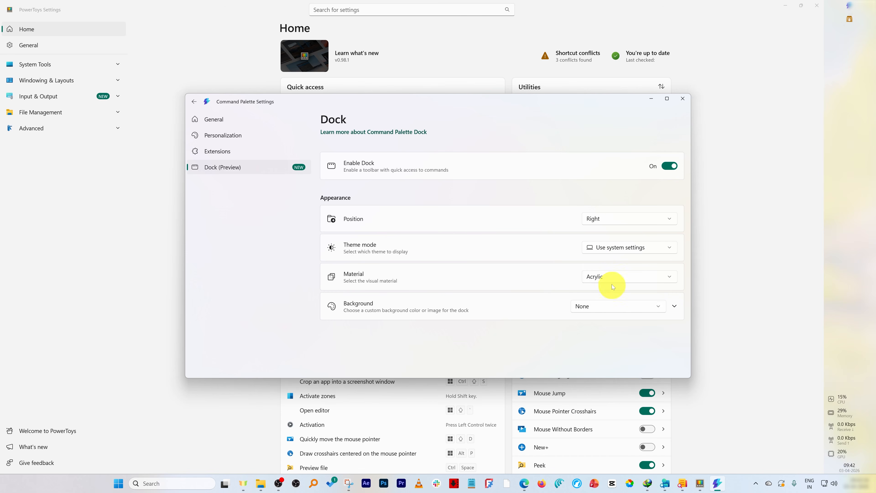
left_click(609, 276)
left_click(607, 266)
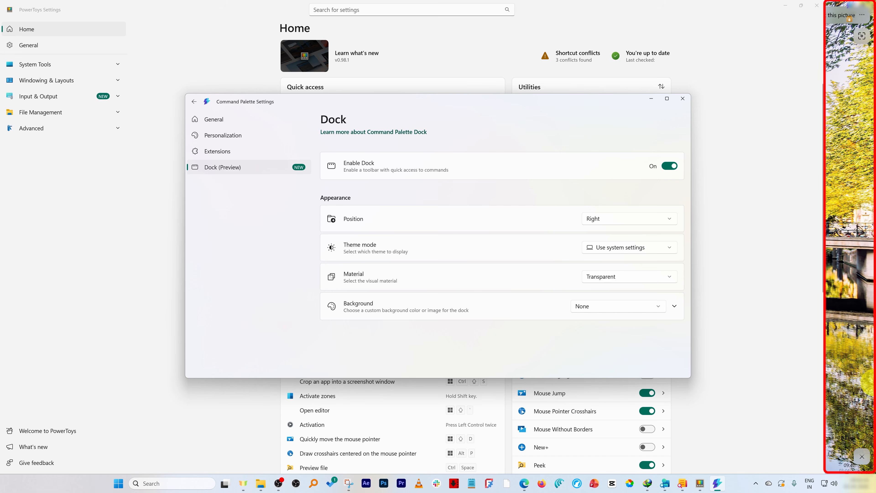
left_click(661, 276)
left_click(619, 292)
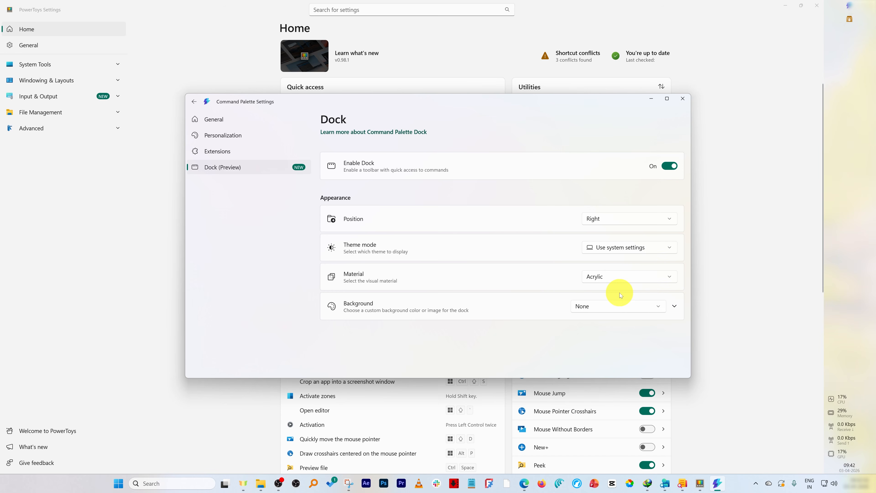
left_click(626, 303)
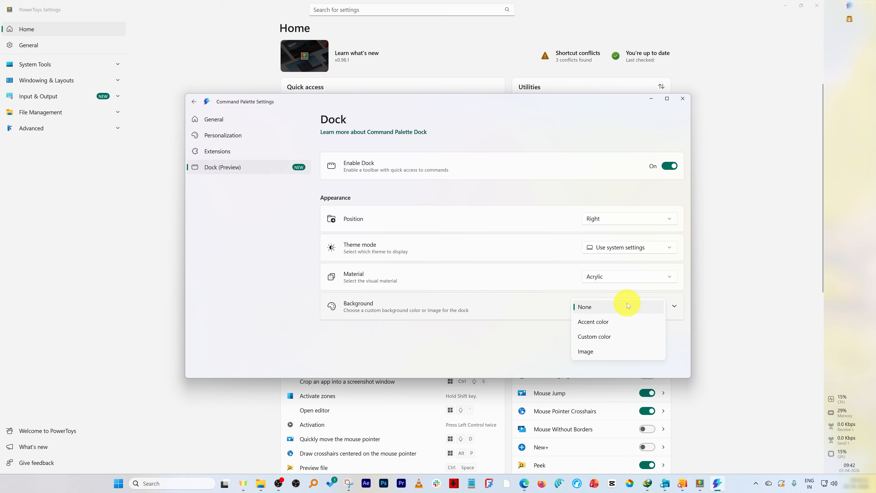
Try a Custom color background, revert Background to None, and set Position to Top.
left_click(615, 335)
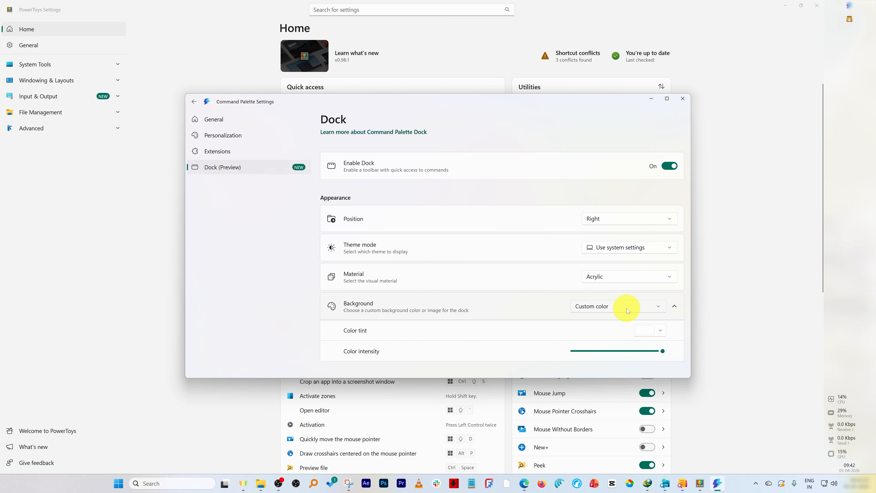
left_click(645, 307)
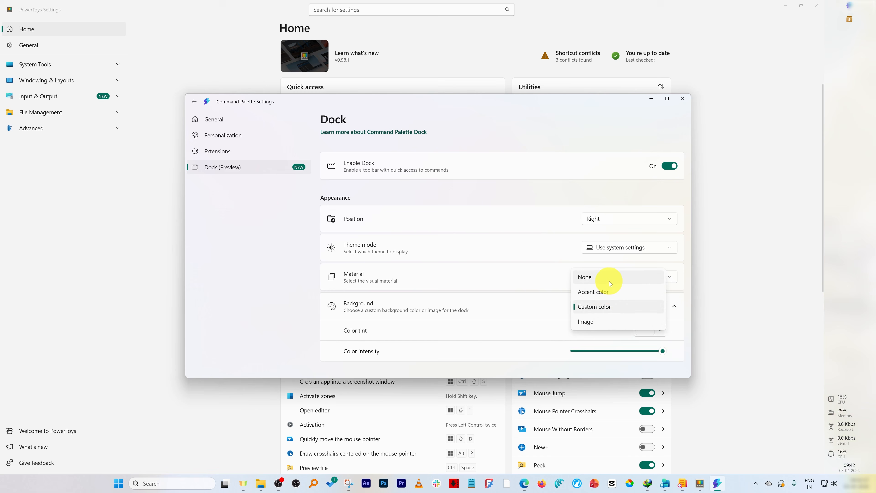
left_click(609, 280)
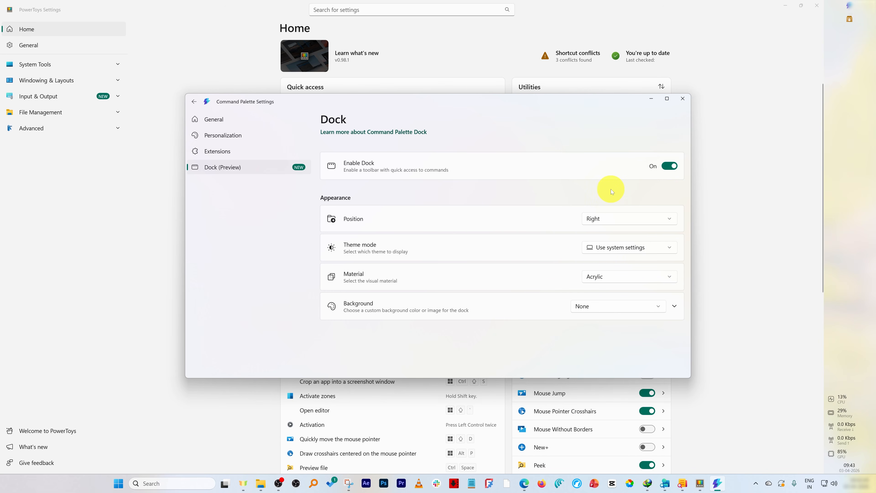
left_click(633, 214)
left_click(632, 204)
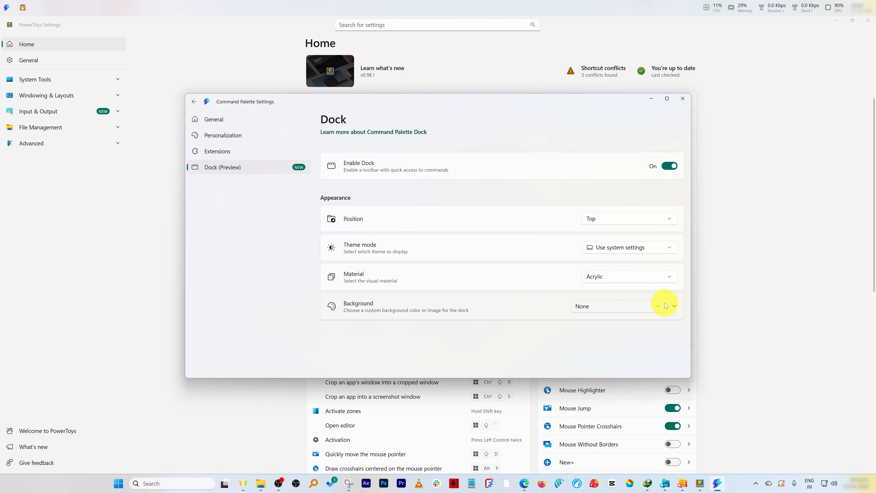
Close Command Palette settings, put the top dock into edit mode, and check its available bands.
left_click(685, 102)
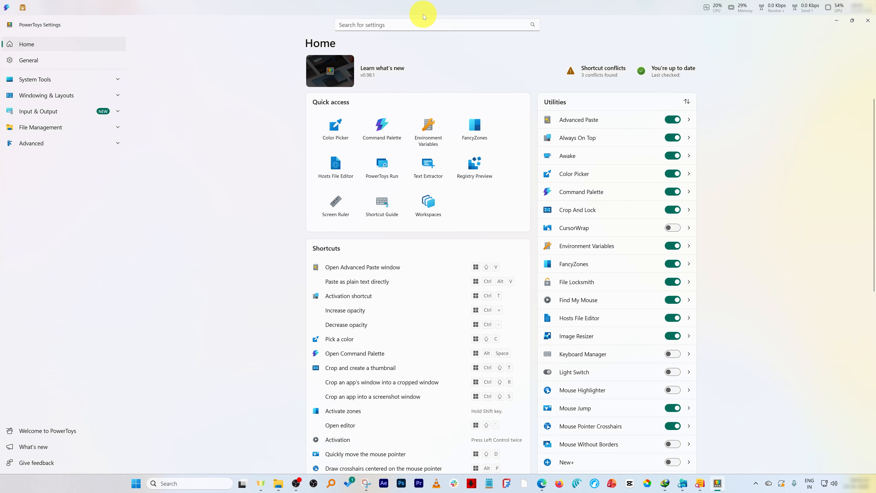
right_click(300, 11)
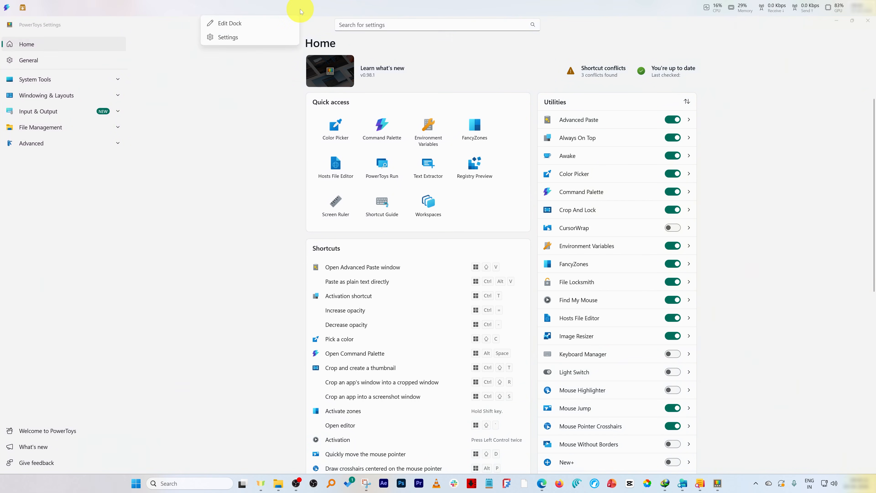
left_click(254, 25)
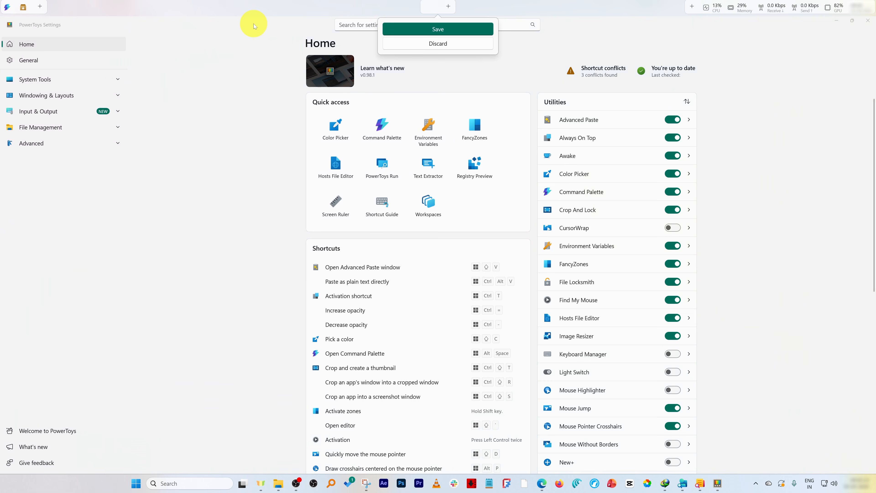
left_click(448, 7)
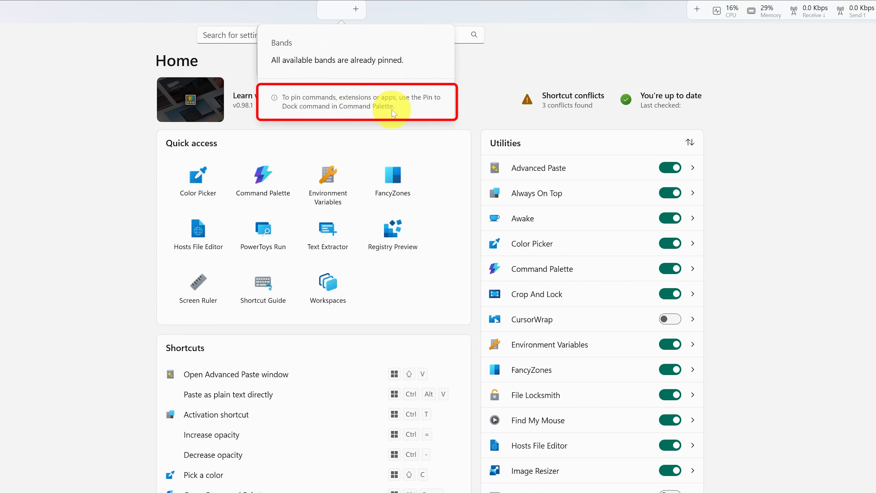
Search Command Palette for 'paint' and pin the Paint result to the dock.
left_click(115, 97)
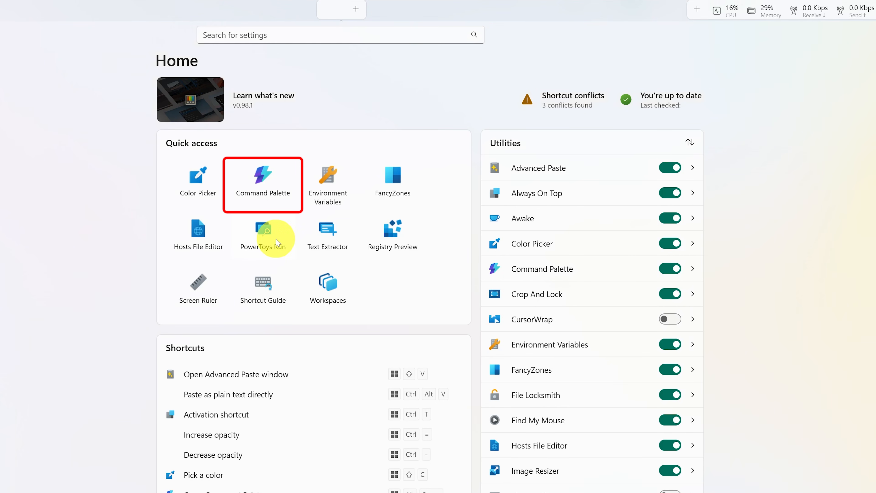
left_click(262, 183)
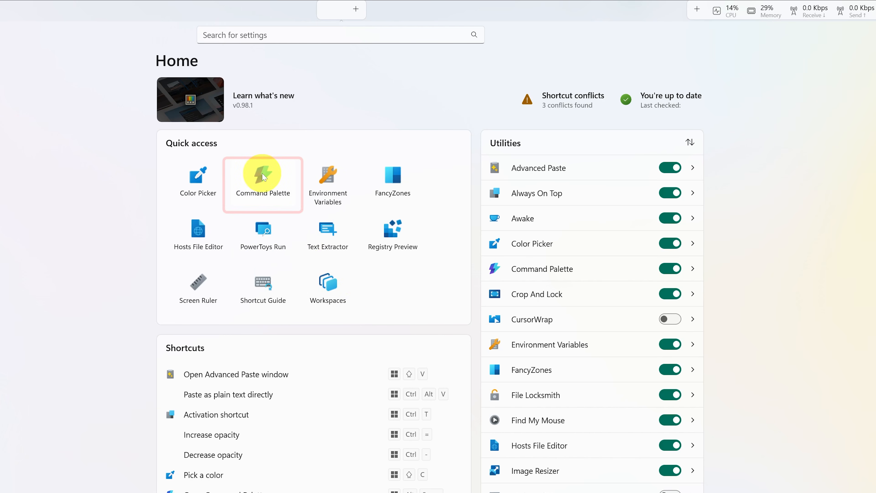
type("pin to")
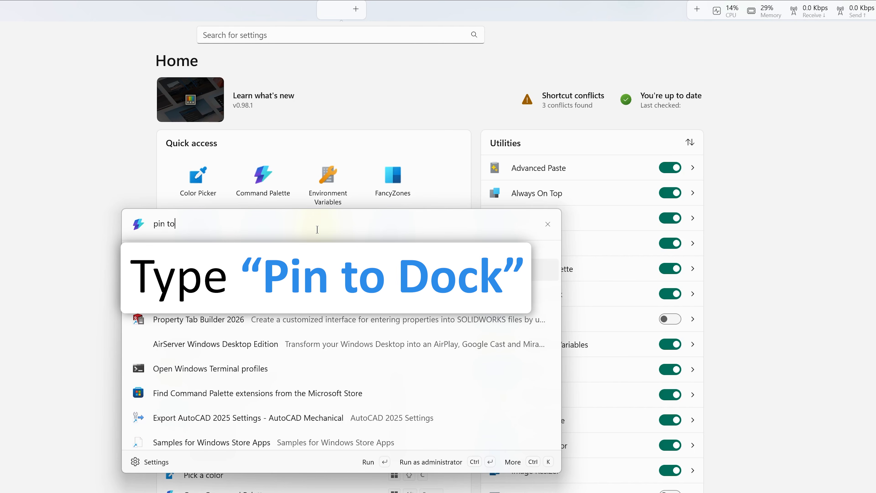
type(" dock")
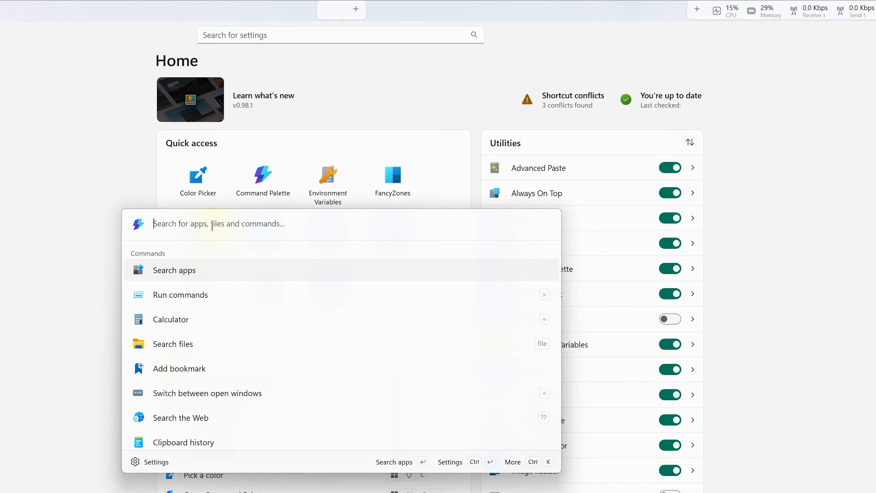
type("paint")
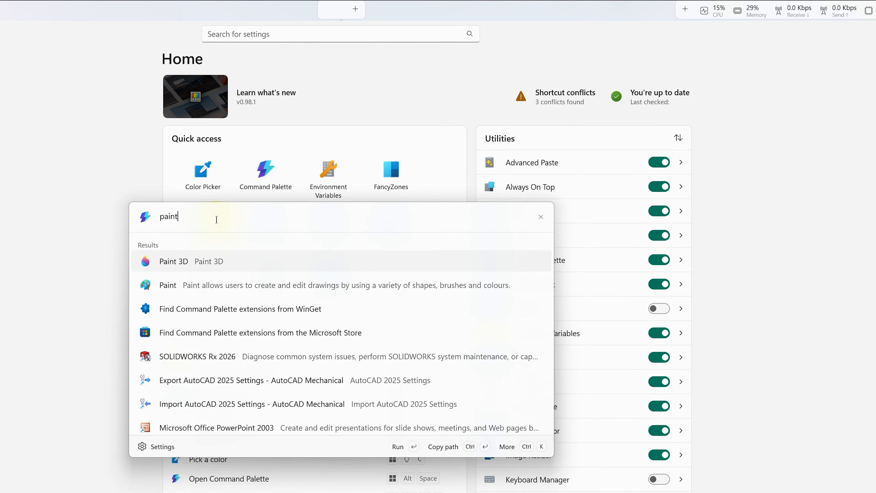
right_click(232, 302)
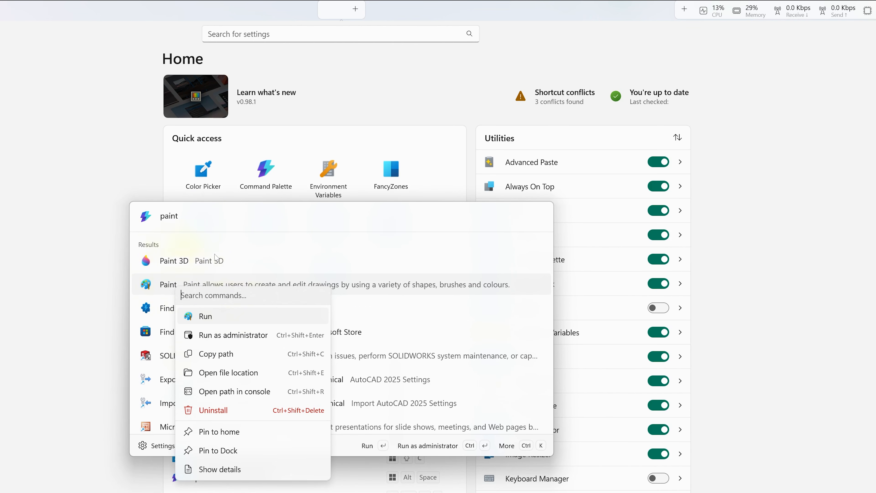
left_click(233, 455)
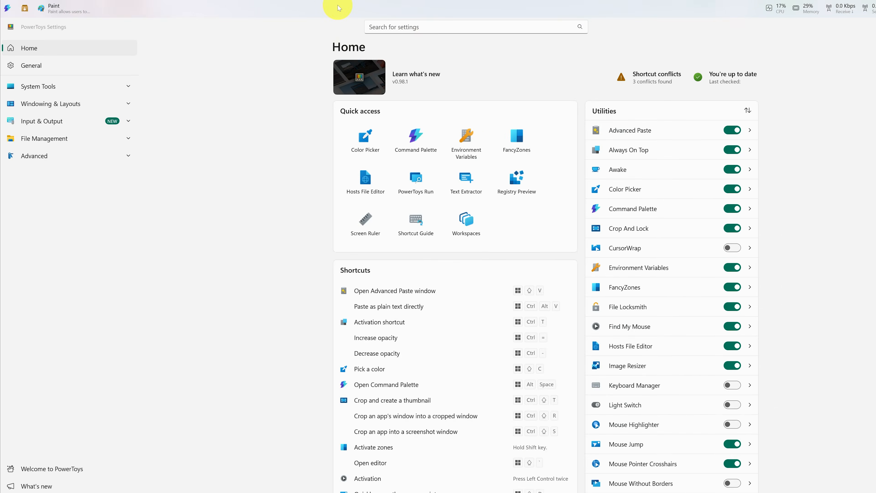
Put the dock back into edit mode and reopen Command Palette from Quick access.
right_click(339, 8)
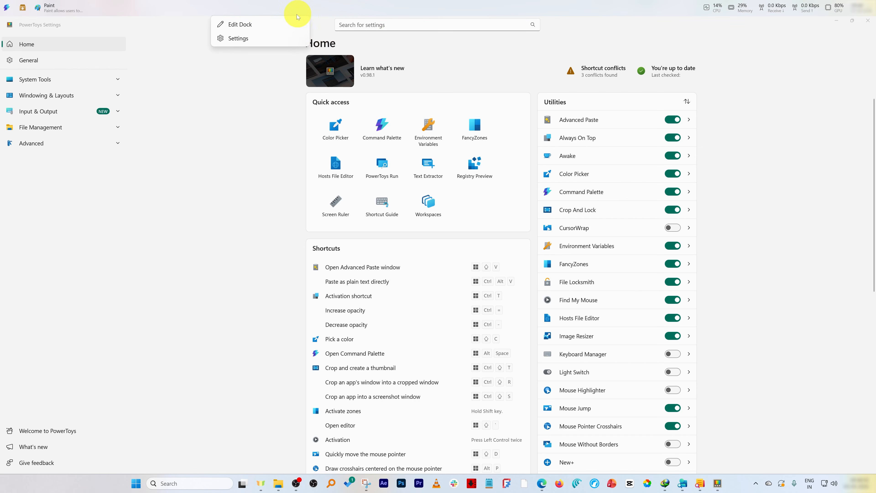
left_click(313, 21)
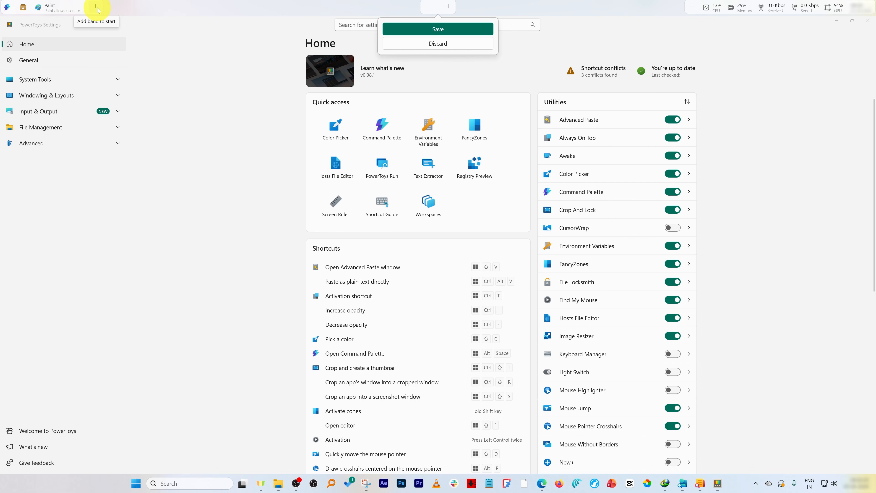
left_click(380, 131)
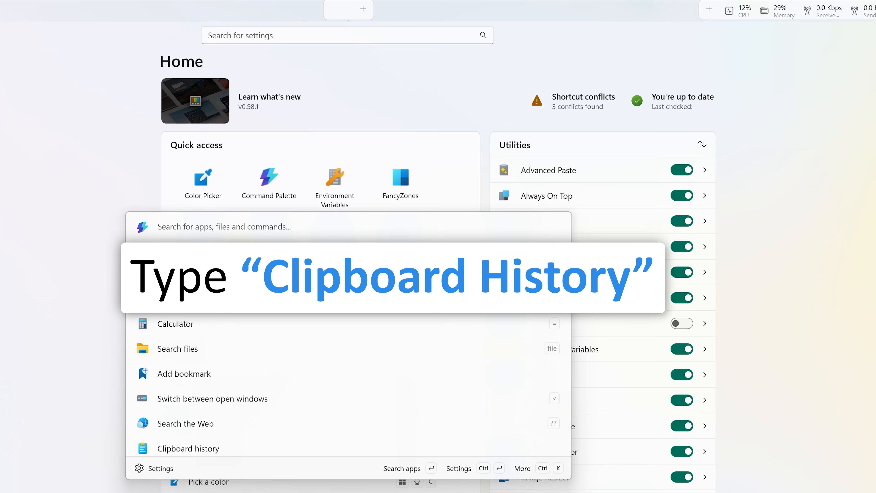
Search 'clipboa' and 'me' to pin Clipboard history and Media Player to the dock.
type("c")
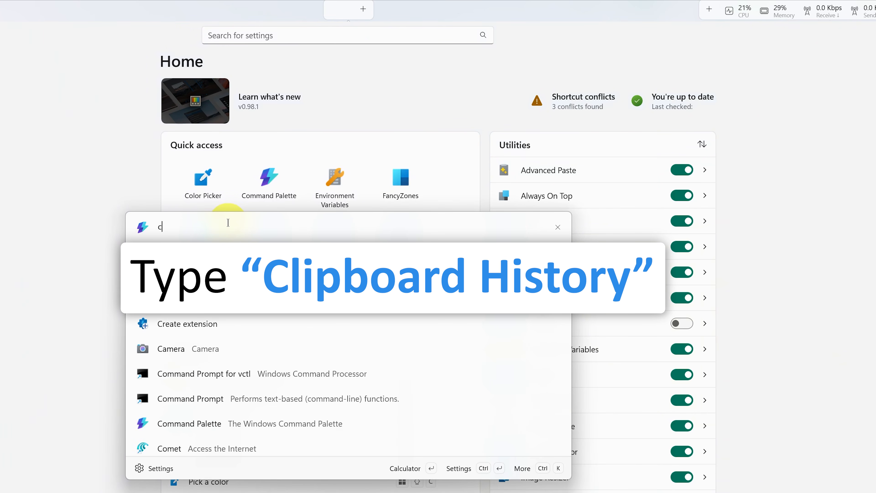
type("lipboa")
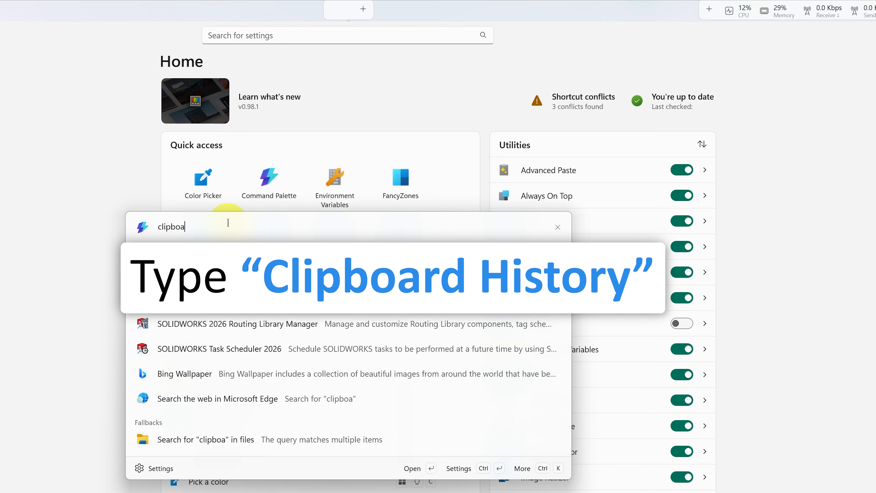
right_click(241, 274)
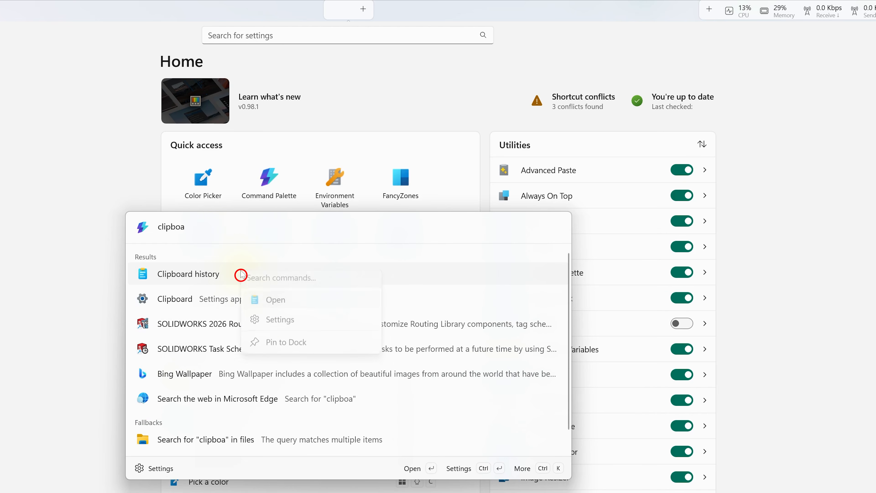
left_click(295, 344)
key("BackSpace")
key("BackSpace")
key("BackSpace")
key("BackSpace")
key("BackSpace")
key("BackSpace")
key("BackSpace")
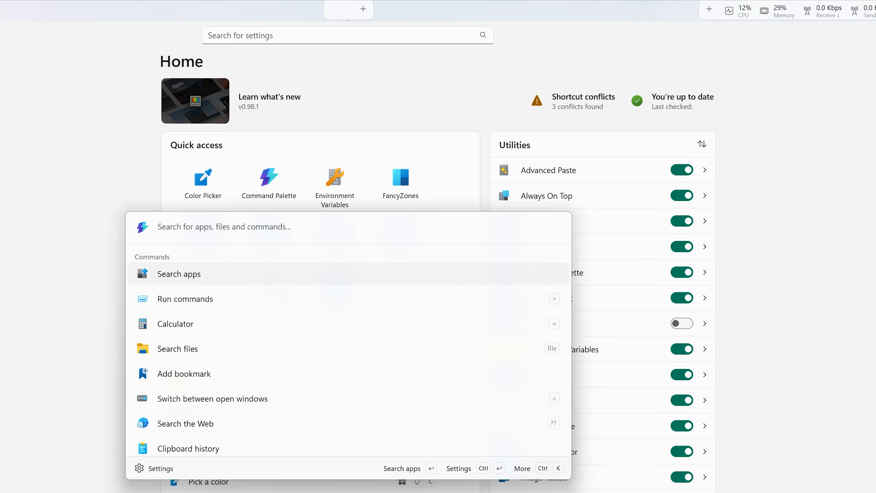
type("me")
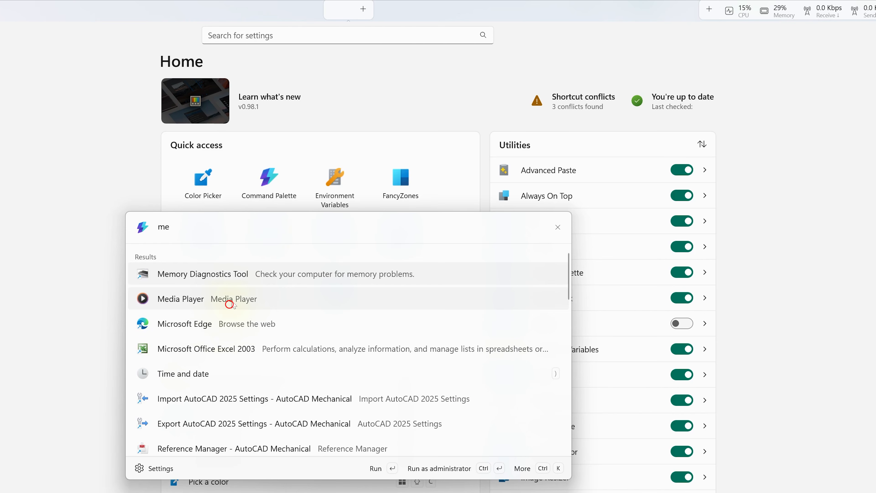
right_click(229, 304)
left_click(312, 451)
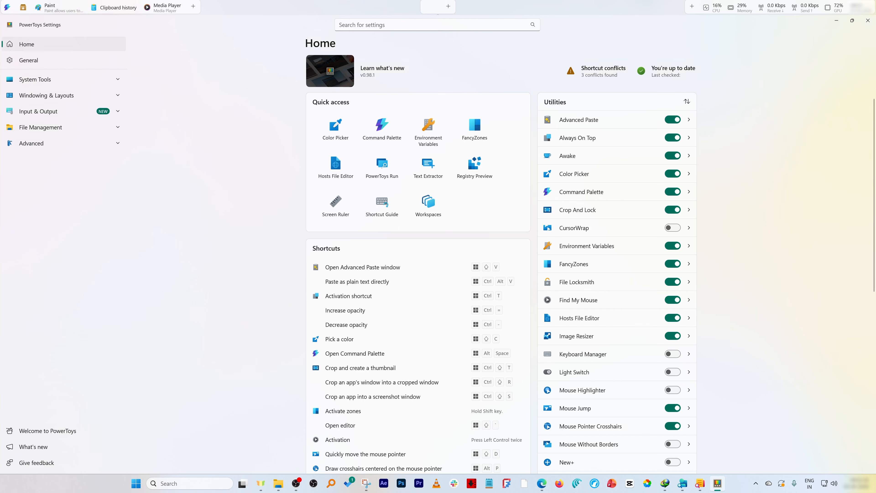
Move Media Player to the dock's right section and Clipboard history to the centre, leaving Paint on the left, then save.
left_click_drag(51, 6, 440, 5)
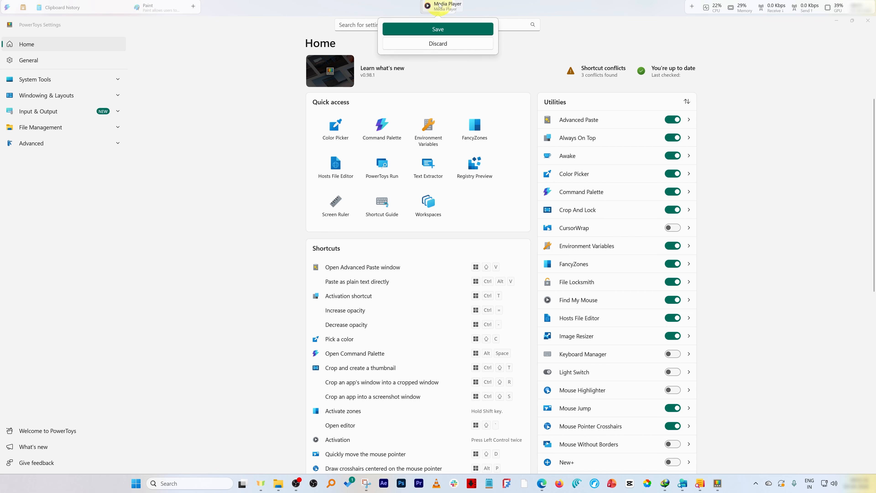
mouse_move(62, 8)
left_mouse_down()
mouse_move(176, 23)
mouse_move(463, 10)
left_mouse_up()
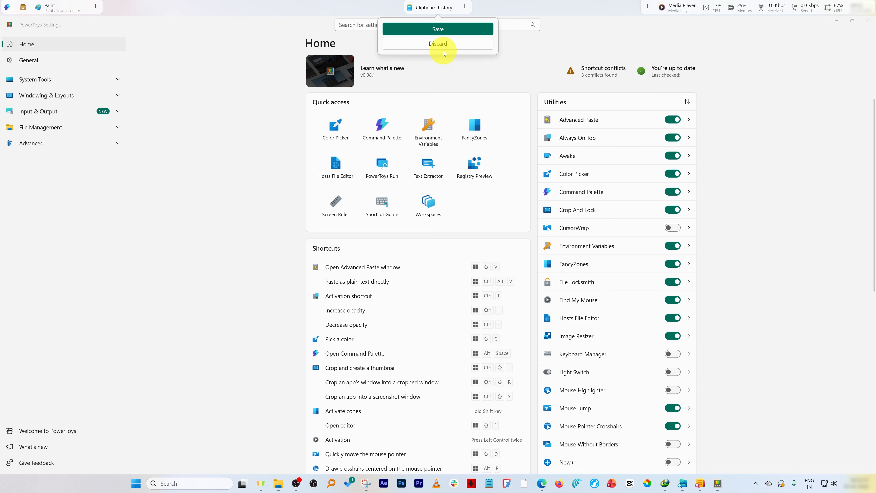
left_click(438, 28)
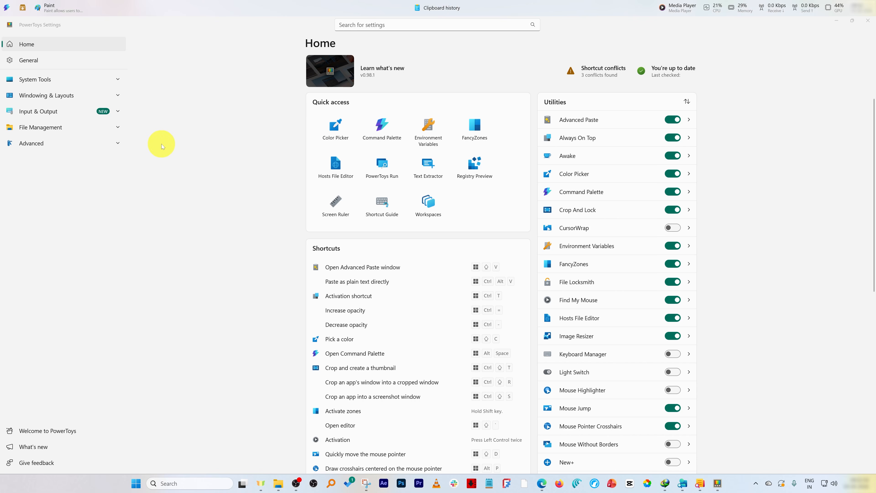